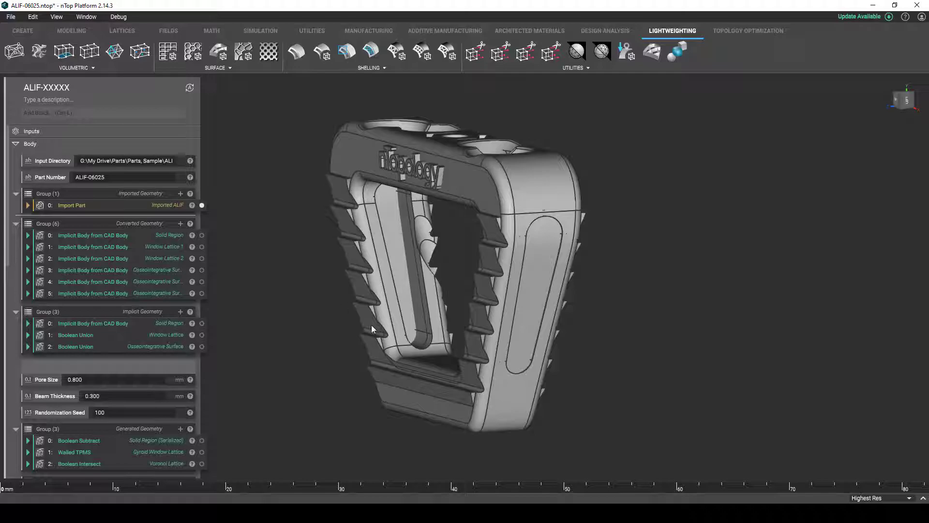
- Hide Import Part; show the Solid Region, Window Lattice 1 and 2, and osseointegrative surface regions
click(147, 227)
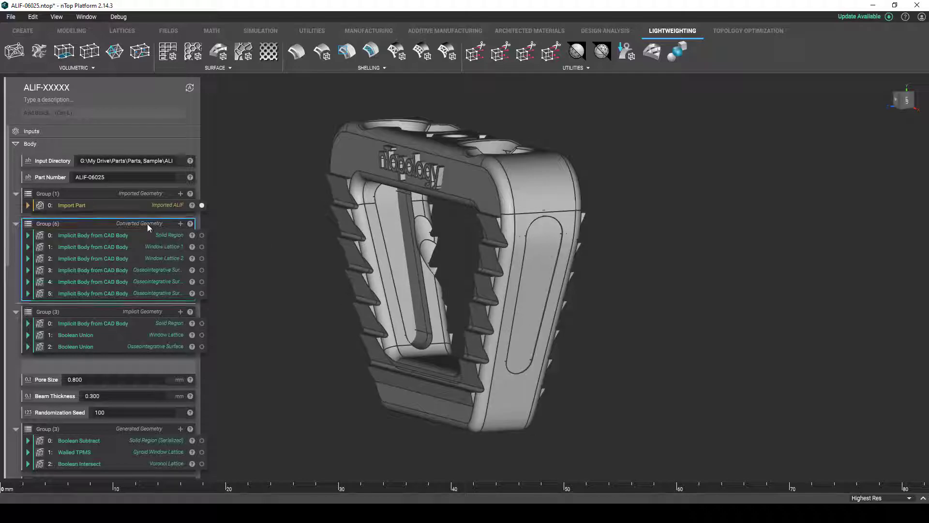
click(202, 206)
click(201, 236)
click(202, 247)
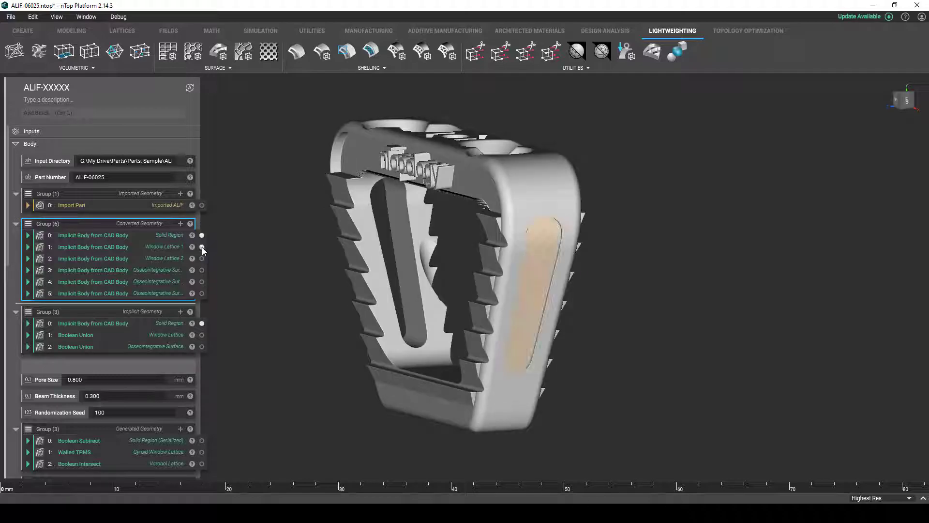
click(201, 258)
click(202, 270)
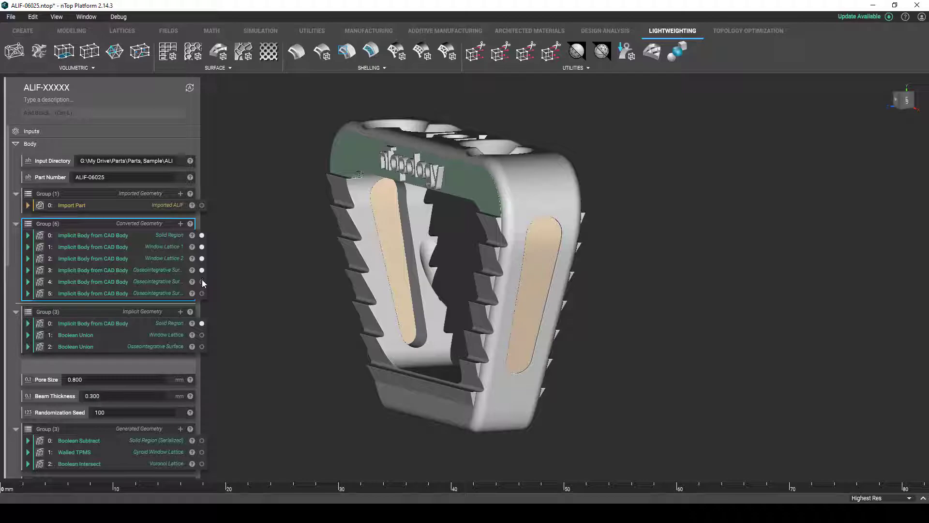
click(202, 293)
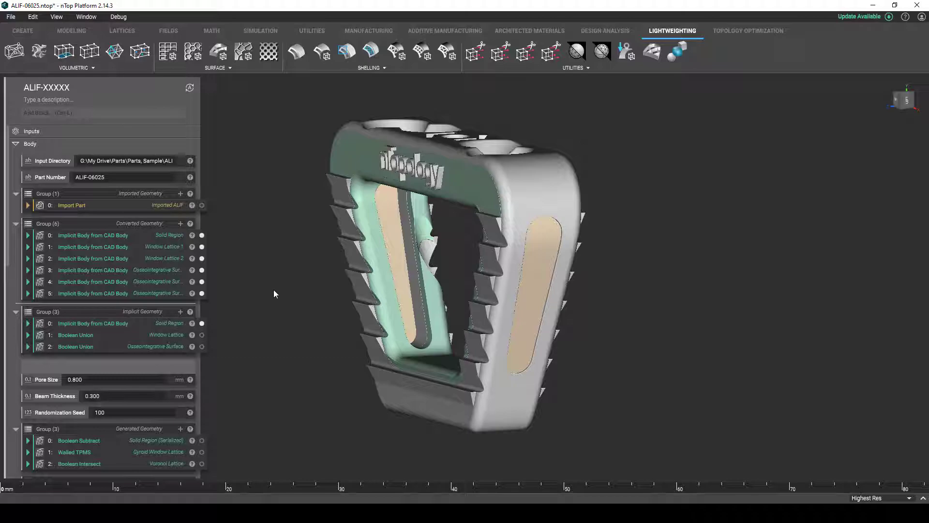
- Hide the five individual lattice and surface regions and show both Boolean Union bodies
click(201, 247)
click(202, 259)
click(202, 270)
click(201, 282)
click(202, 294)
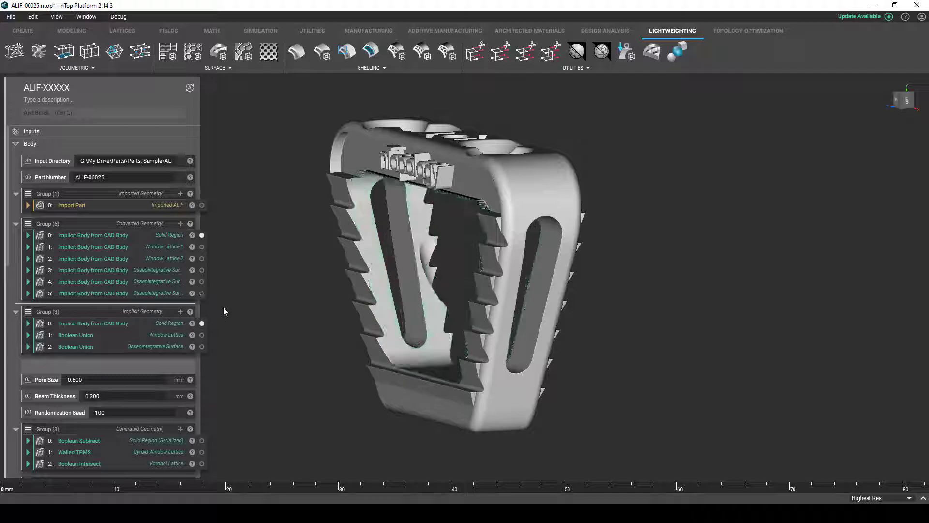
click(202, 334)
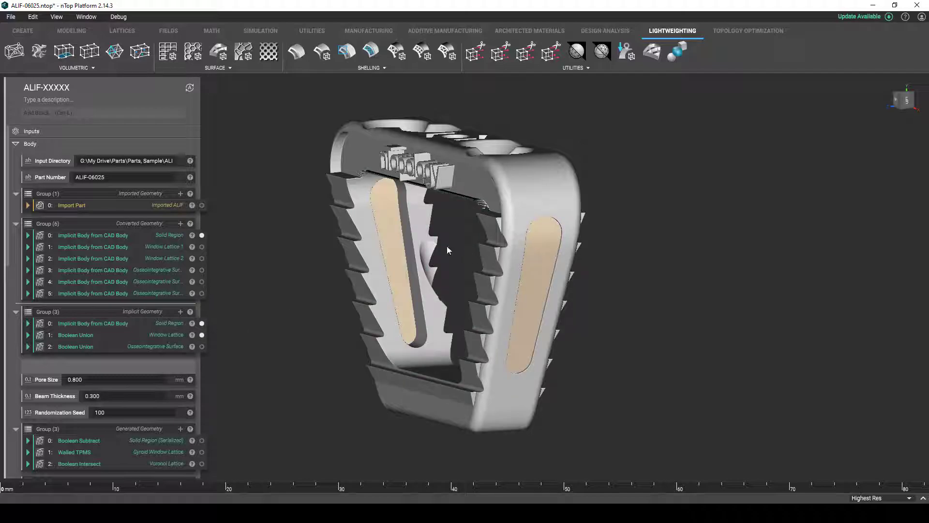
click(203, 346)
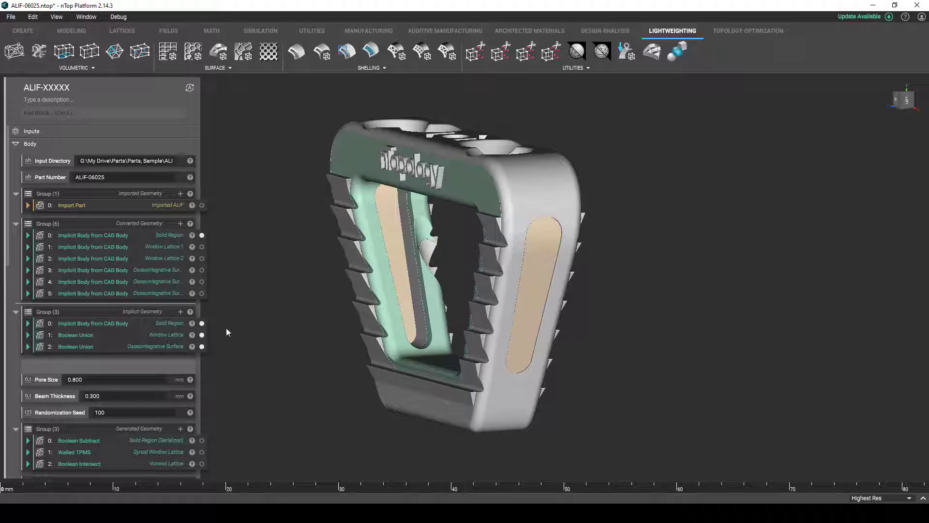
- Swap both unioned design spaces for the gyroid Walled TPMS and Boolean Intersect Voronoi lattices
click(202, 335)
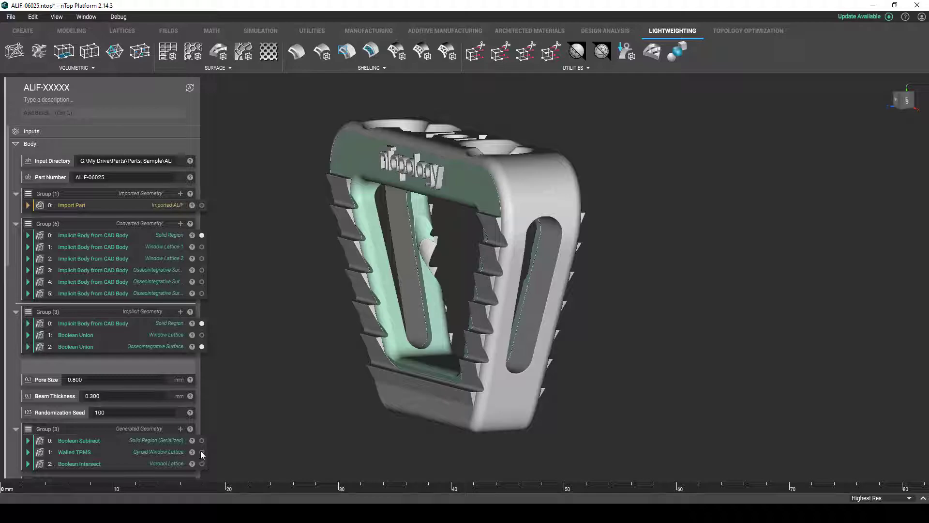
click(202, 452)
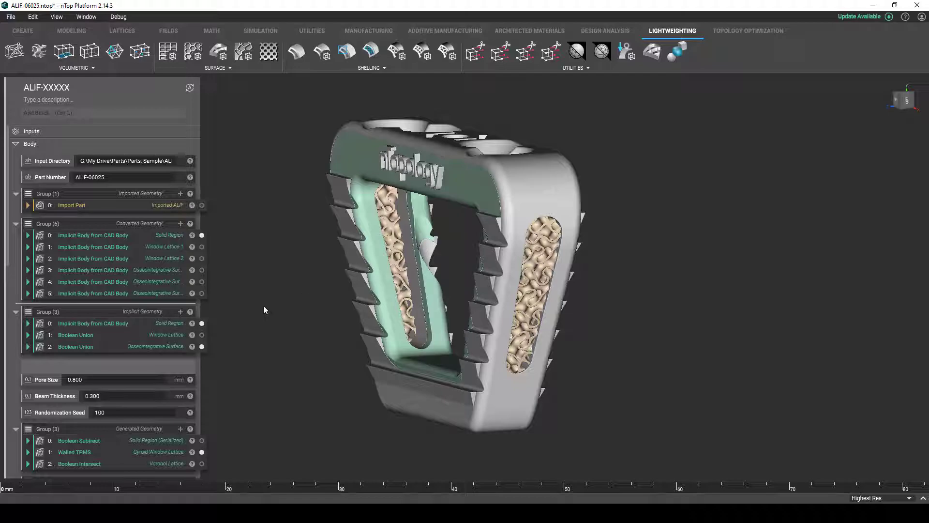
click(202, 346)
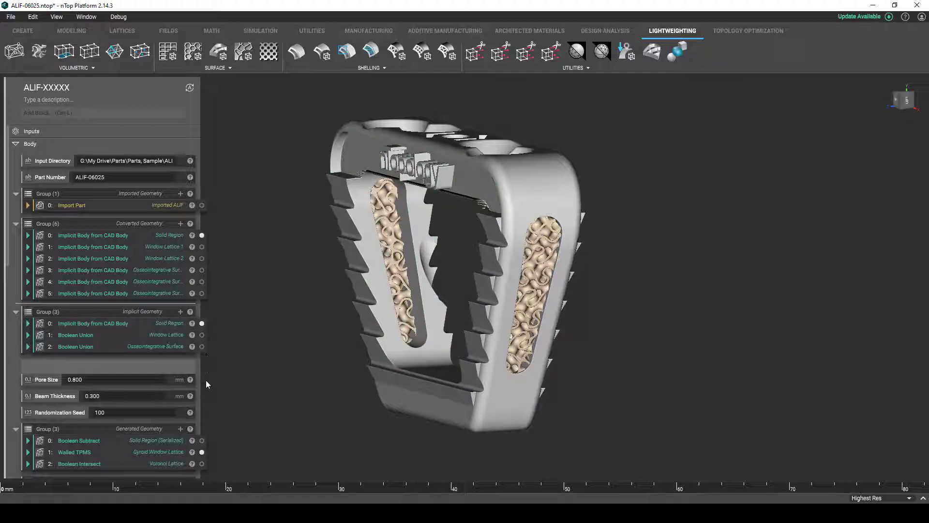
click(202, 463)
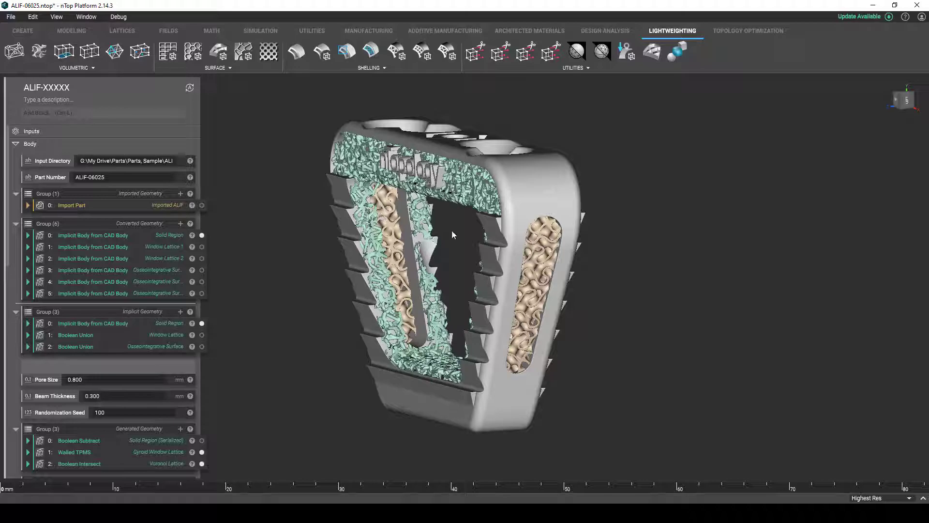
right_drag(446, 232, 512, 254)
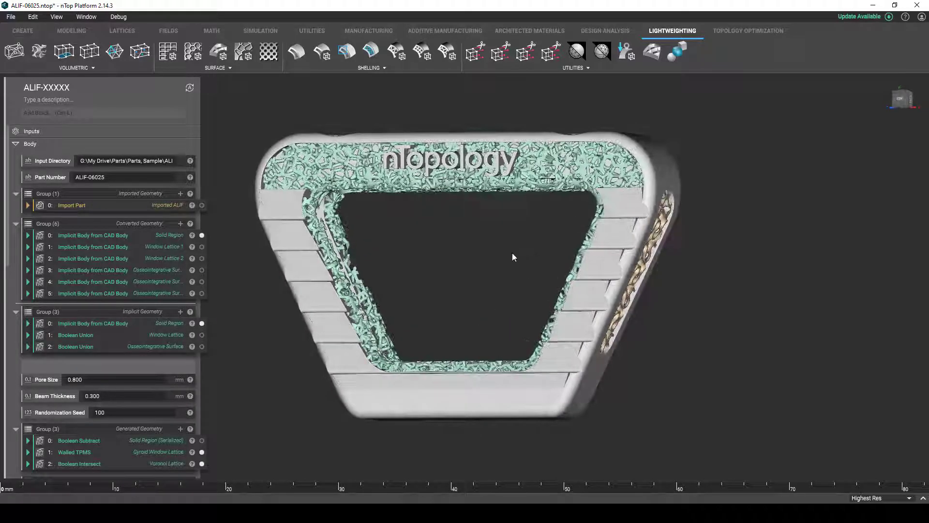
scroll(452, 254, up, 5)
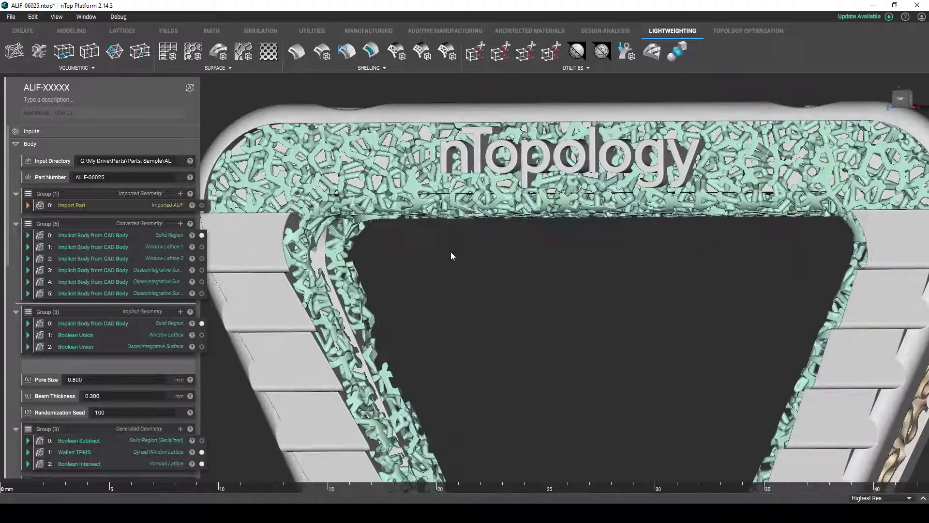
right_drag(451, 252, 457, 292)
scroll(429, 263, down, 2)
scroll(486, 316, down, 2)
scroll(477, 304, down, 2)
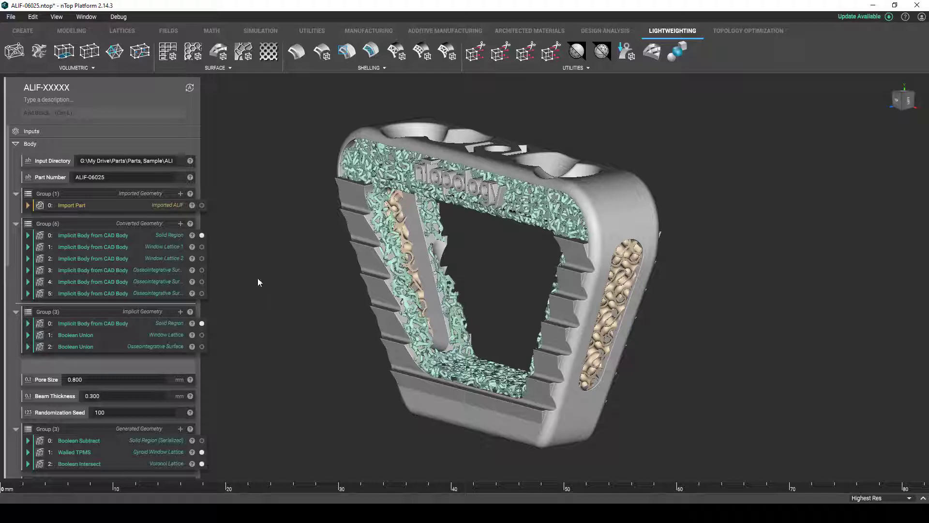
- Show Boolean Subtract (Solid Region Serialized) and hide the unserialized Solid Region body
scroll(143, 322, down, 3)
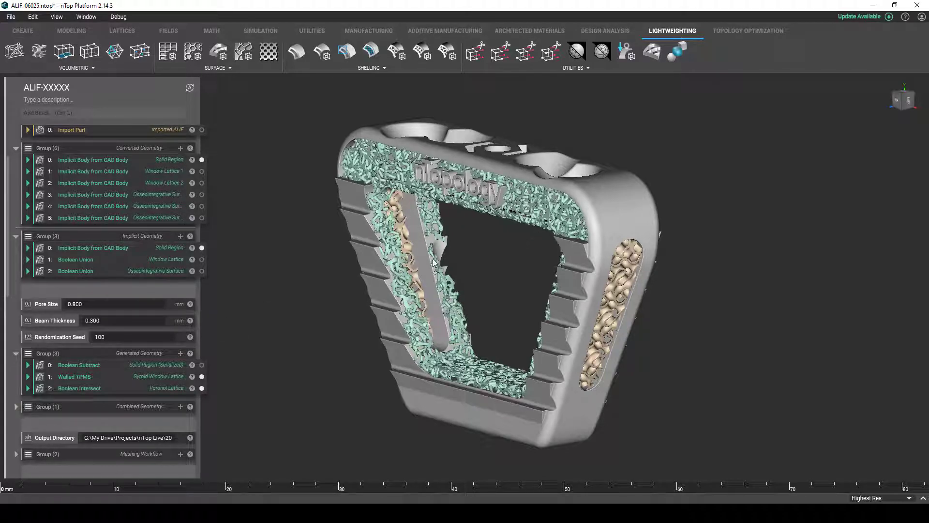
mouse_move(316, 277)
right_down()
mouse_move(306, 268)
mouse_move(323, 286)
right_up()
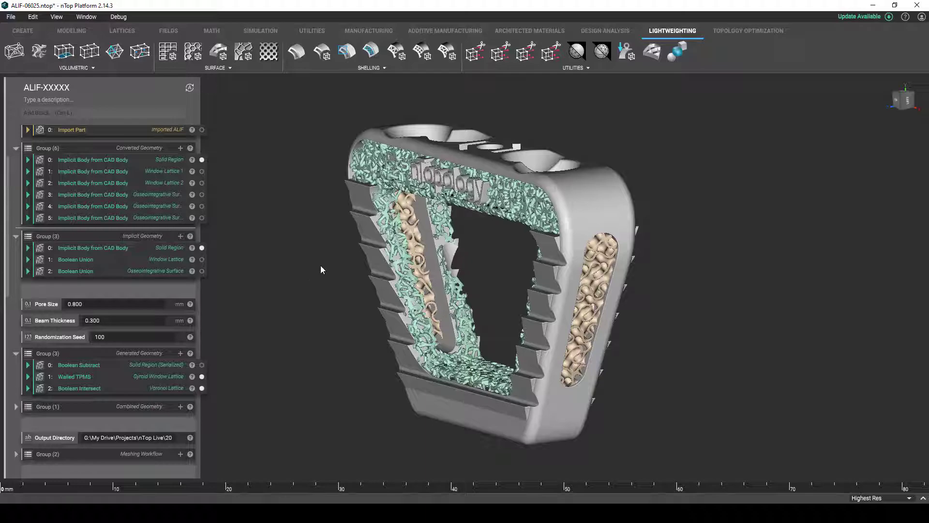
middle_drag(321, 266, 284, 263)
click(202, 365)
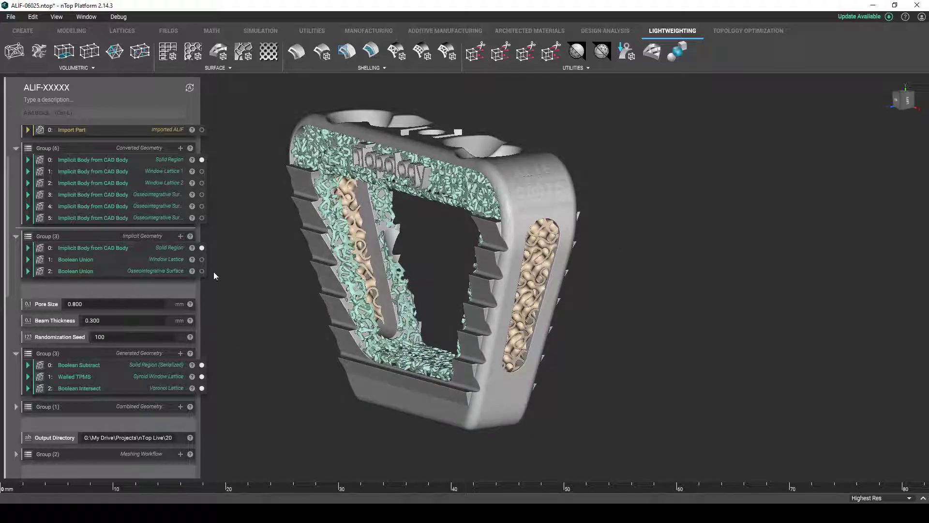
click(202, 248)
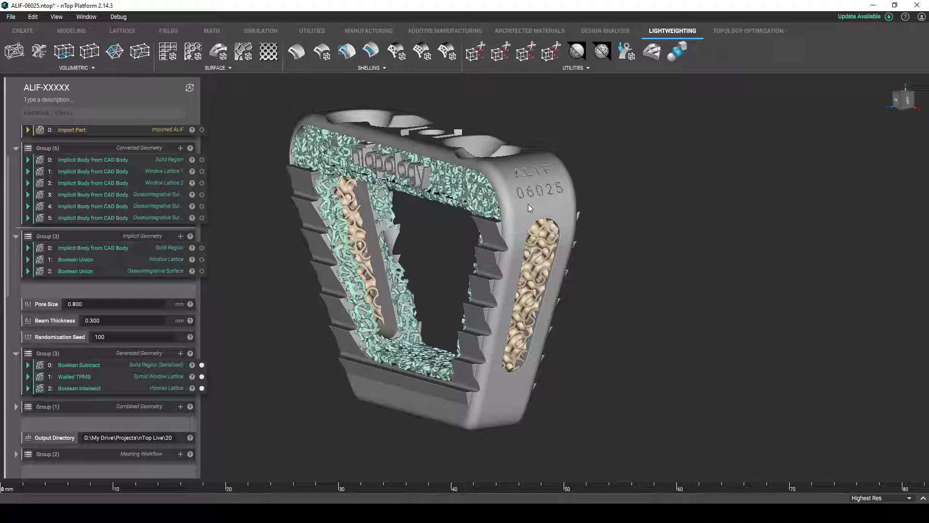
click(907, 100)
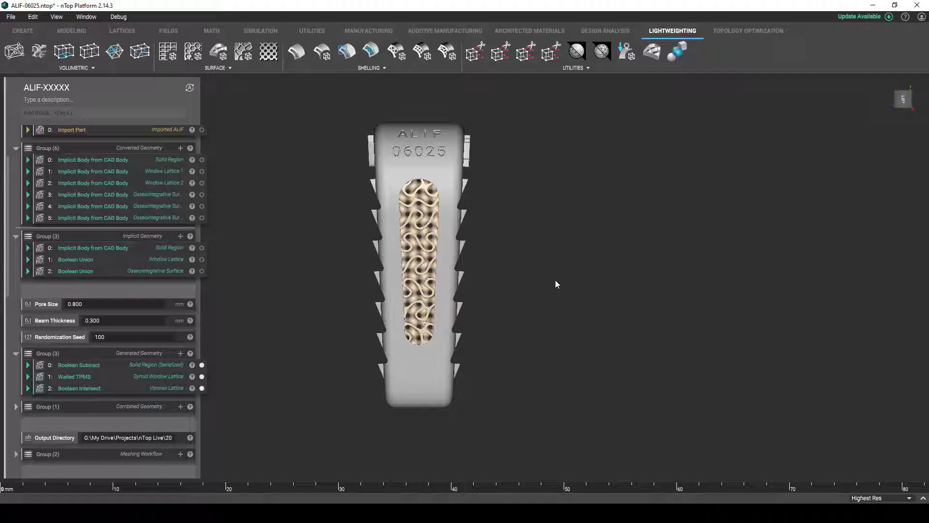
right_drag(556, 283, 579, 327)
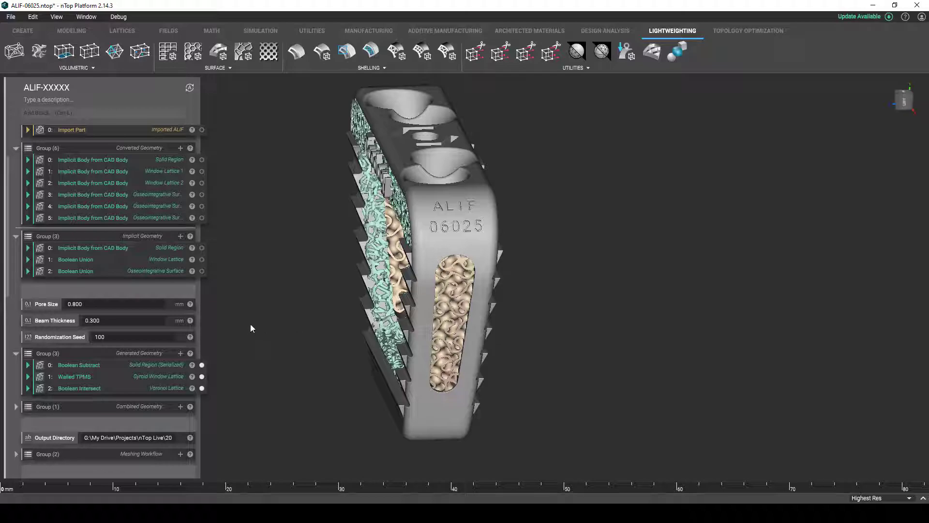
- Scroll to the Reporting Workflow, check the exported files in a file browser, and return to nTop
scroll(172, 323, down, 5)
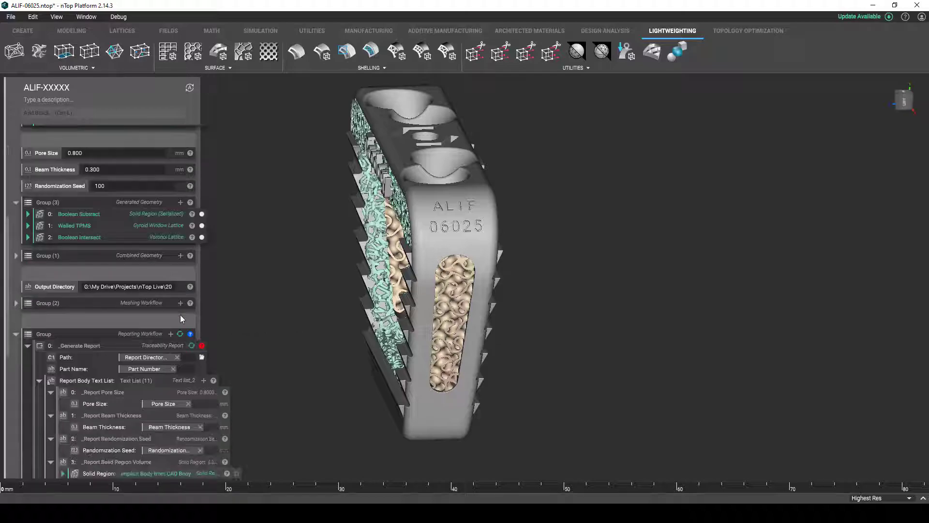
scroll(180, 317, down, 2)
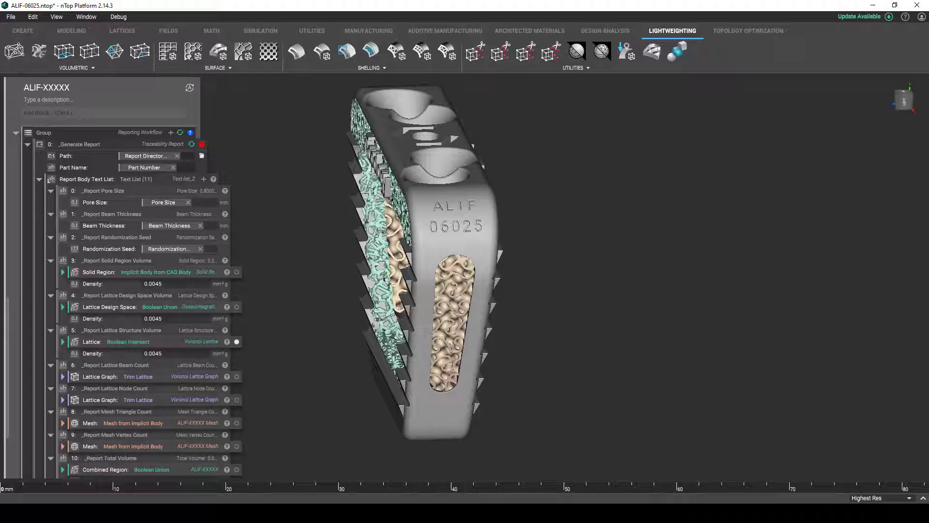
key(alt+Tab)
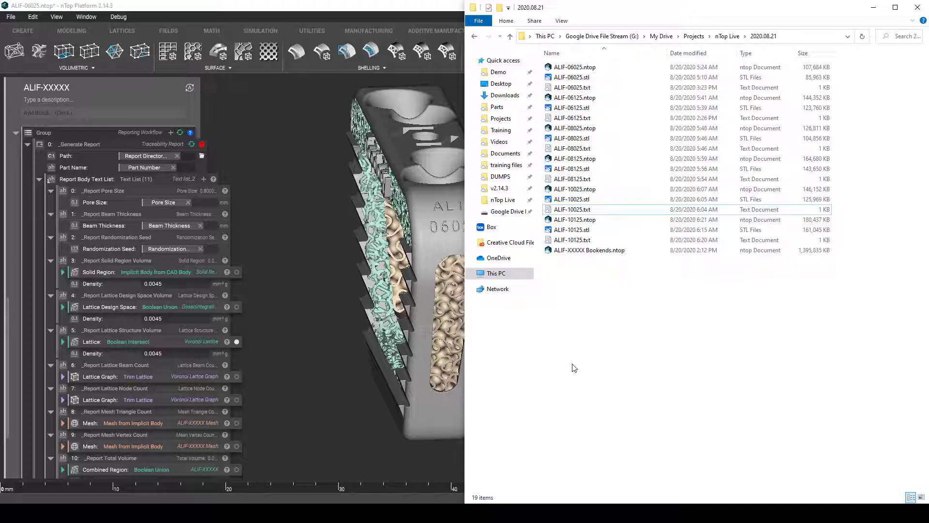
click(304, 493)
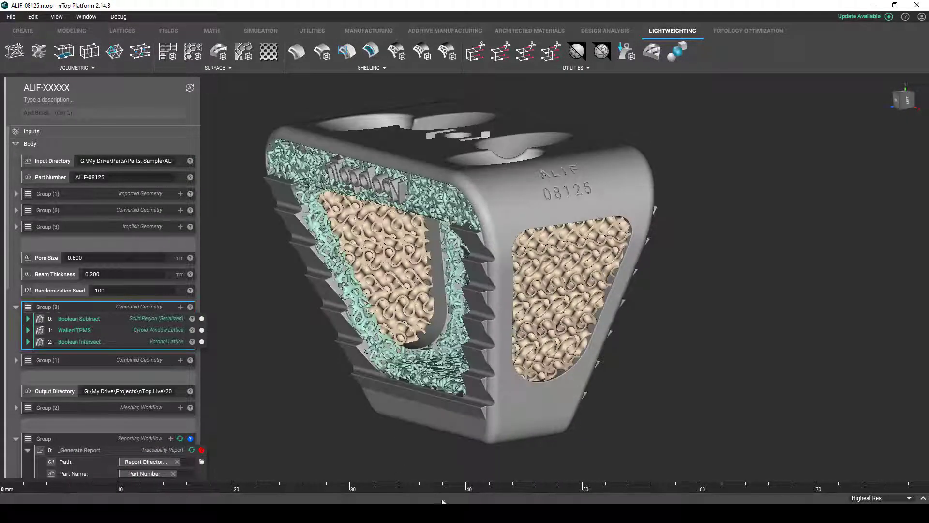
- Orbit the ALIF-08125, 08025, 10025 and 10125 implants to bring their engraved labels into view
right_drag(476, 449, 447, 445)
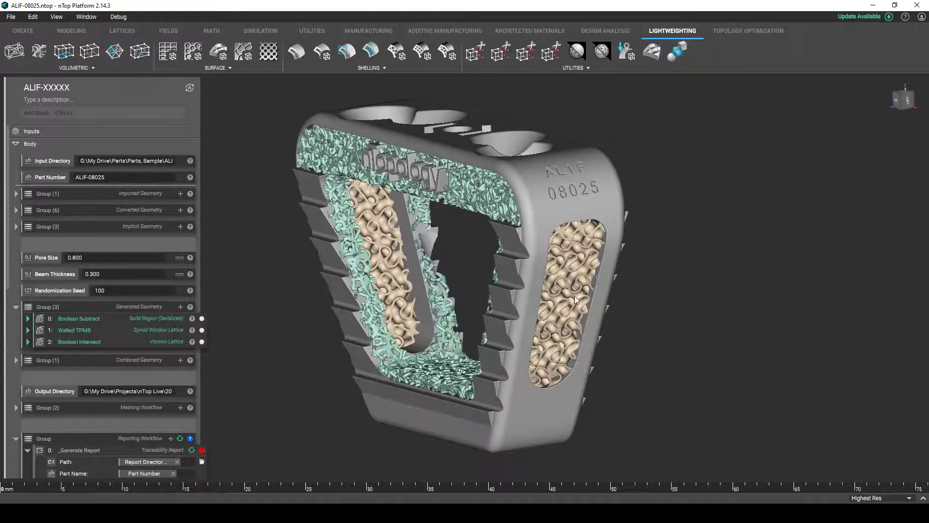
right_drag(564, 334, 544, 331)
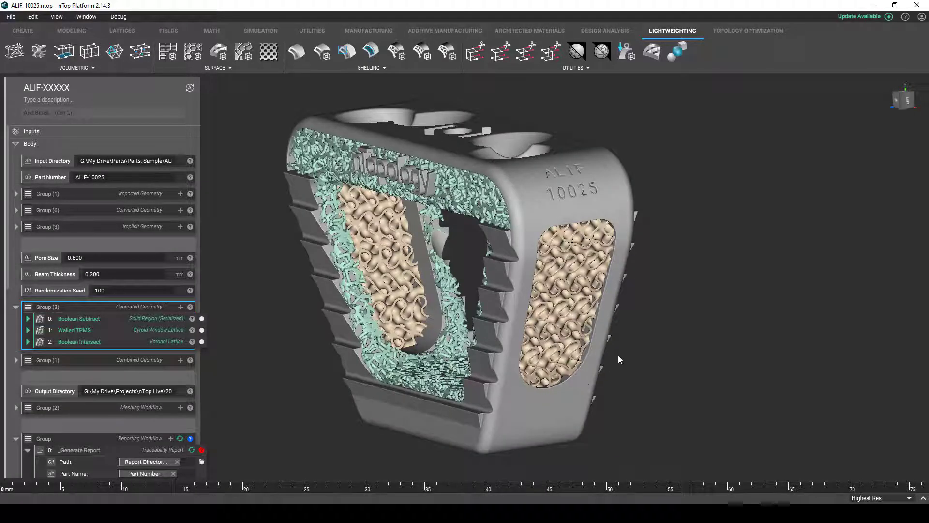
right_drag(617, 356, 572, 357)
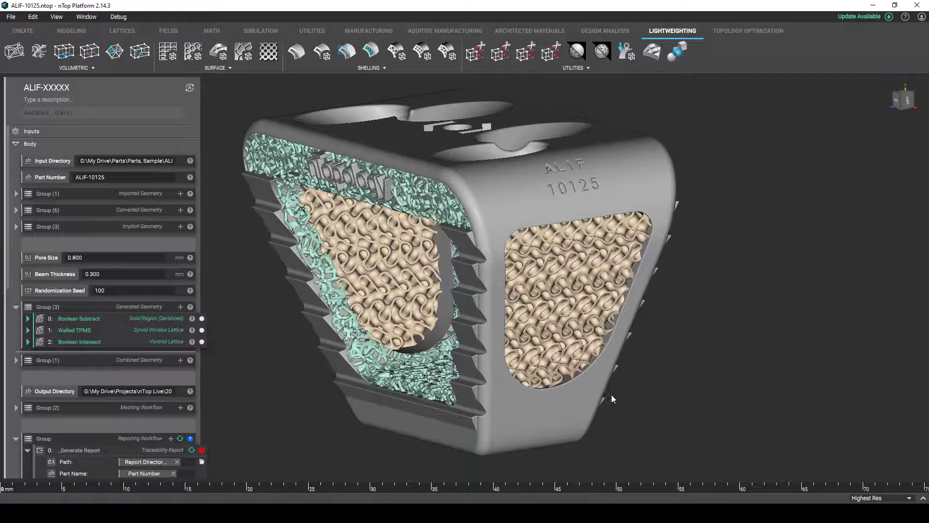
right_drag(611, 394, 575, 397)
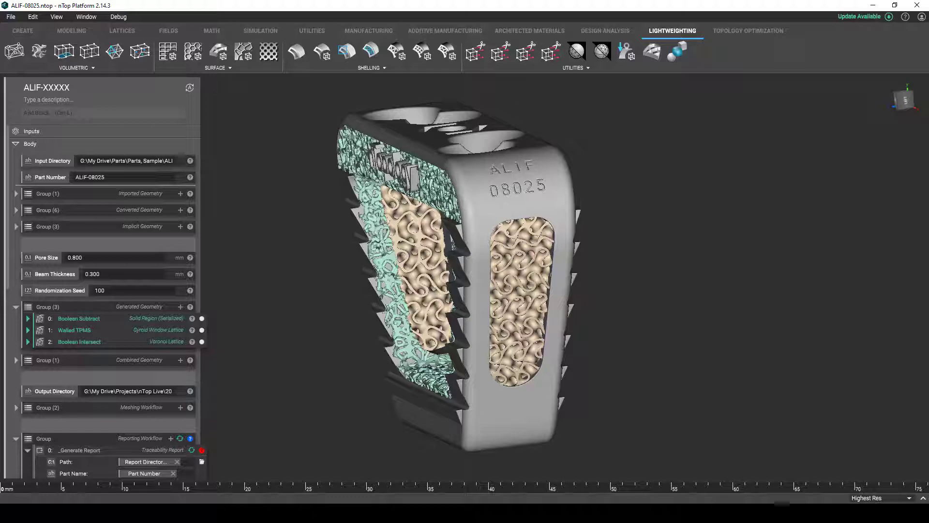
right_drag(654, 307, 628, 323)
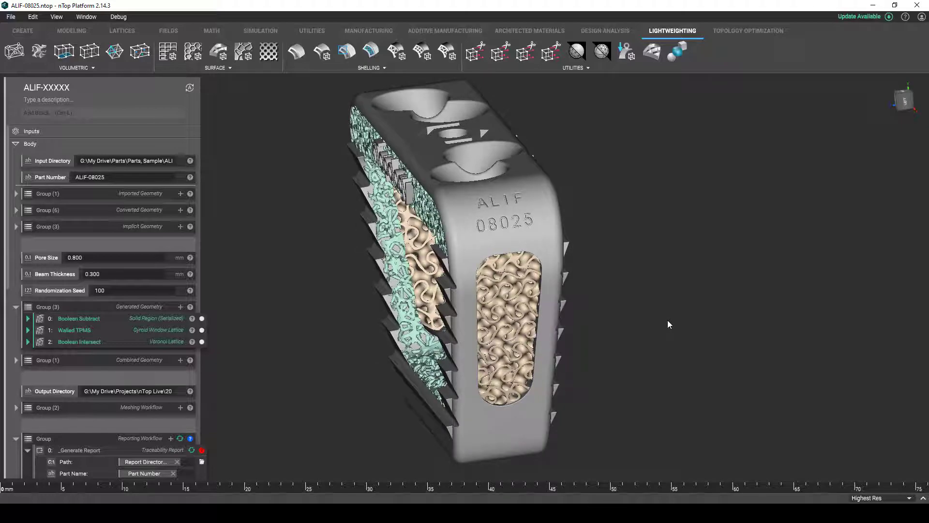